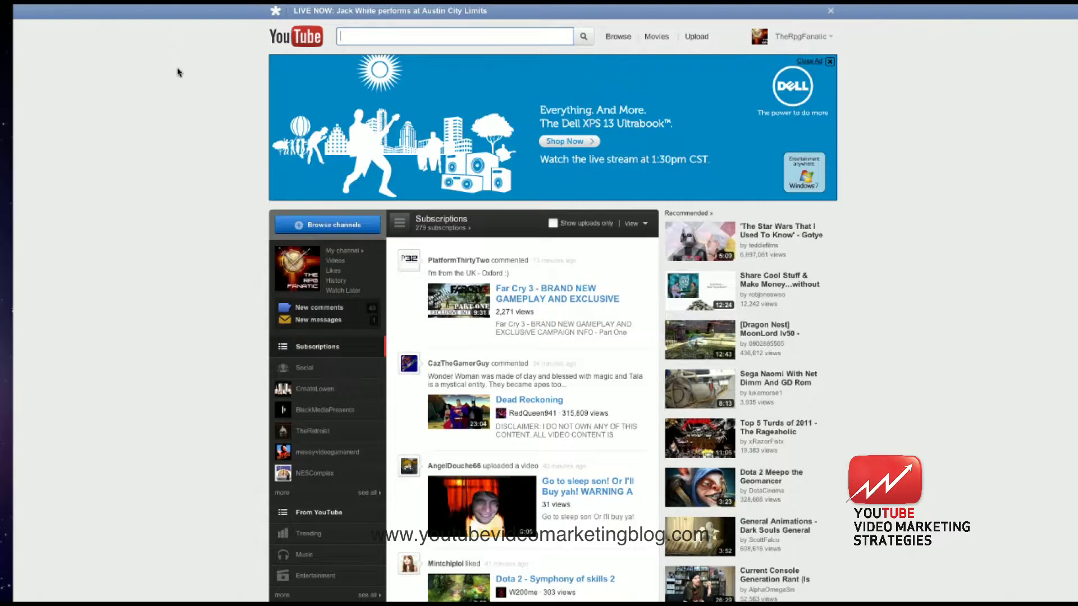
Reach Video Manager from the account menu to list the channel's uploads
click(796, 36)
right_click(780, 82)
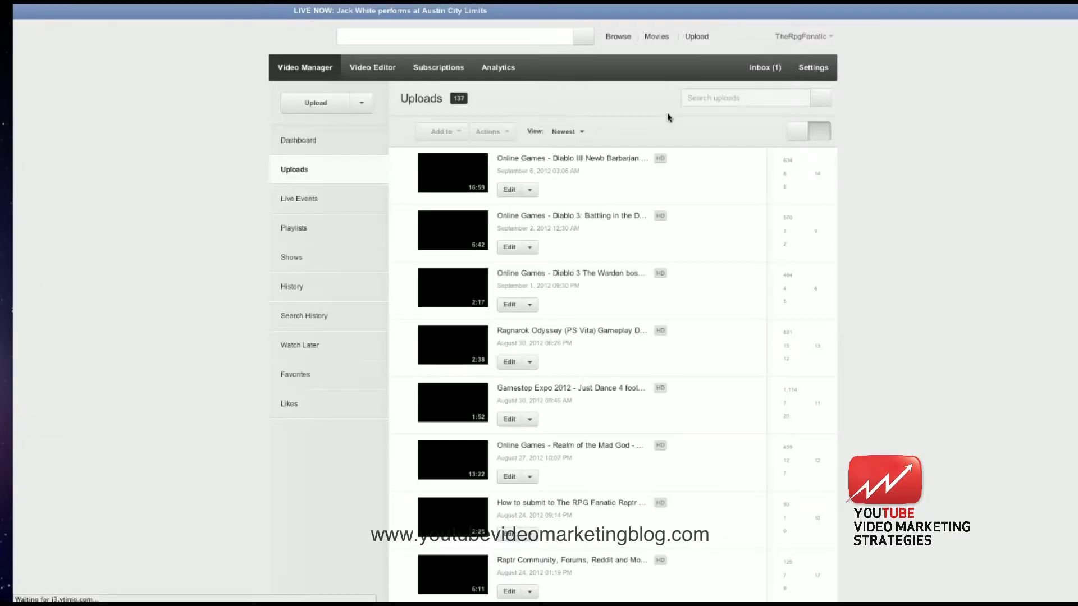
Open Info and Settings for the Diablo III Newb Barbarian Gameplay upload
click(509, 193)
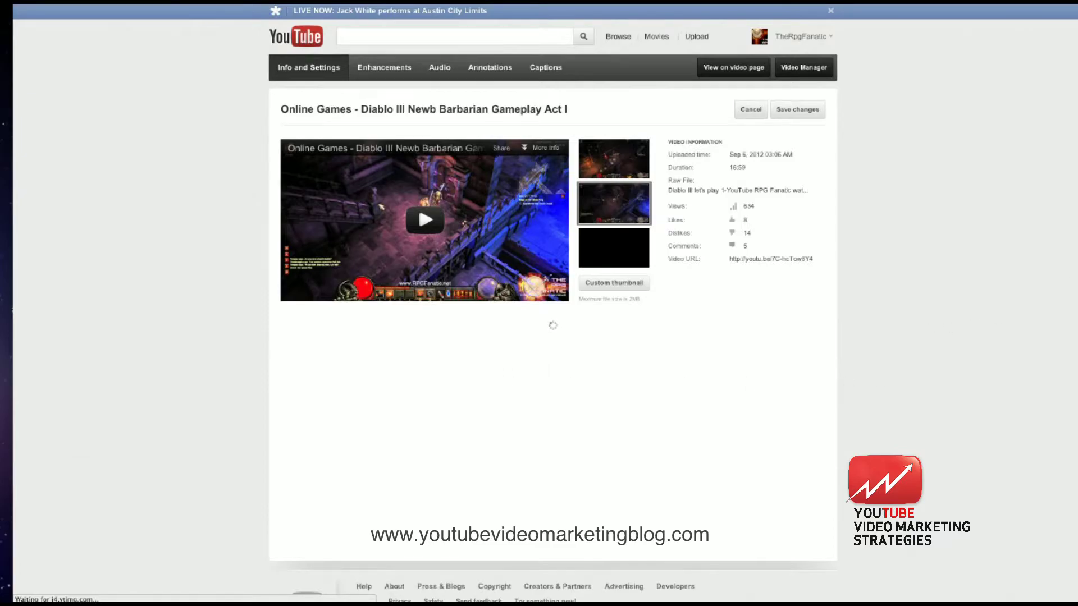
scroll(1054, 276, down, 3)
scroll(1054, 275, up, 2)
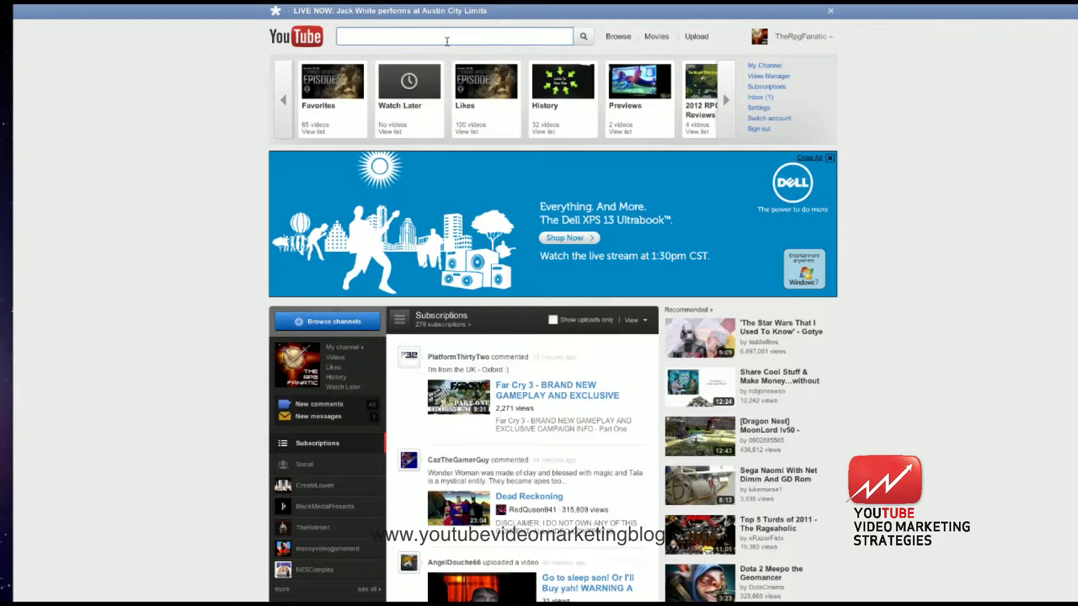
text(d)
text(iablo 3" gamer free "free rpg" "video game" youtube gaming)
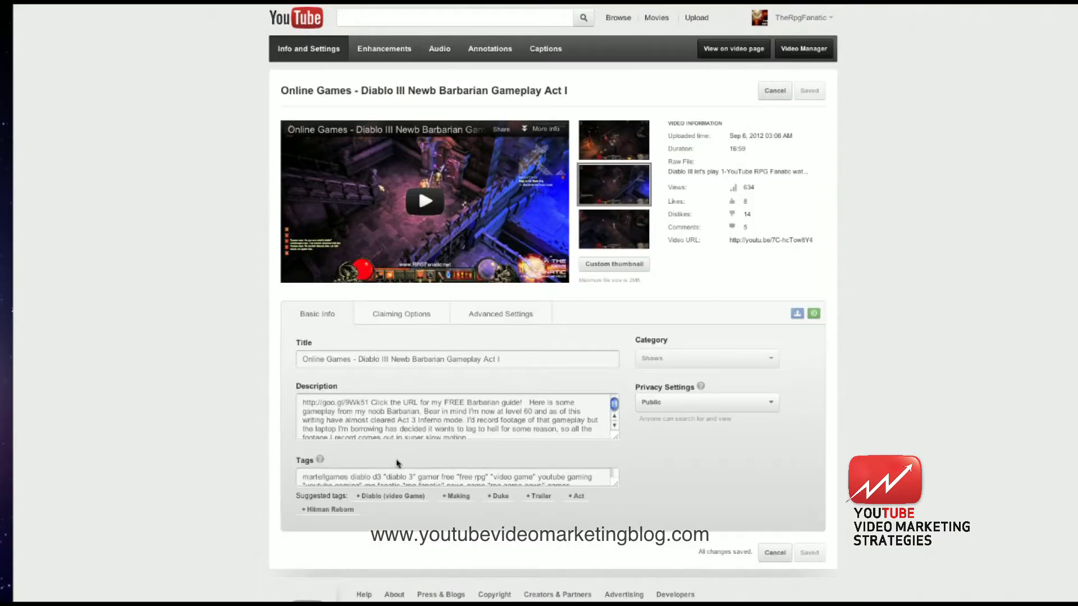
Put the cursor in the Tags field to review the video's existing tags
click(545, 477)
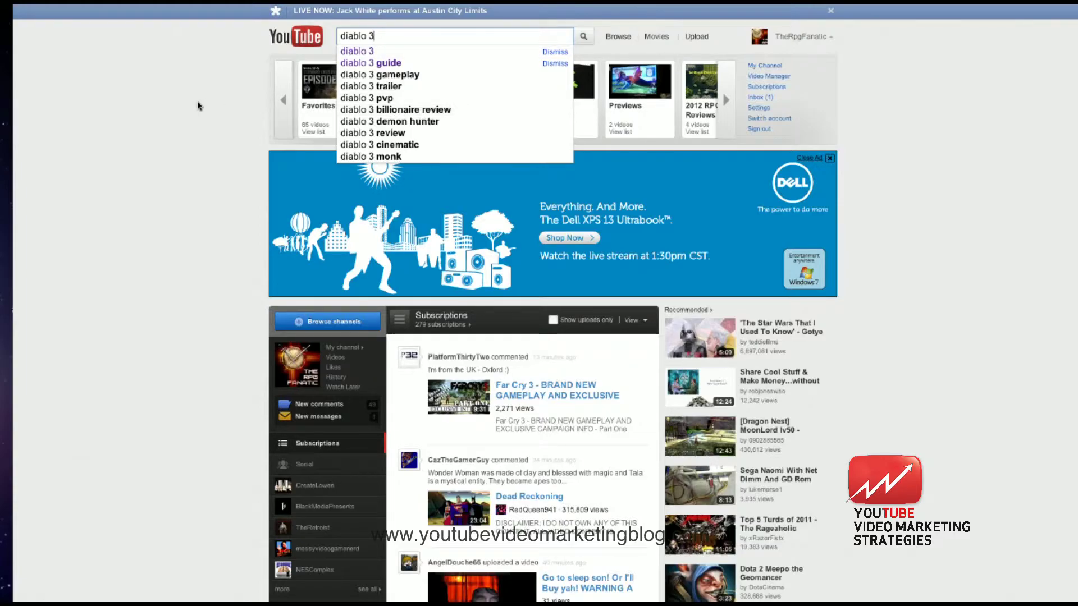
text( video)
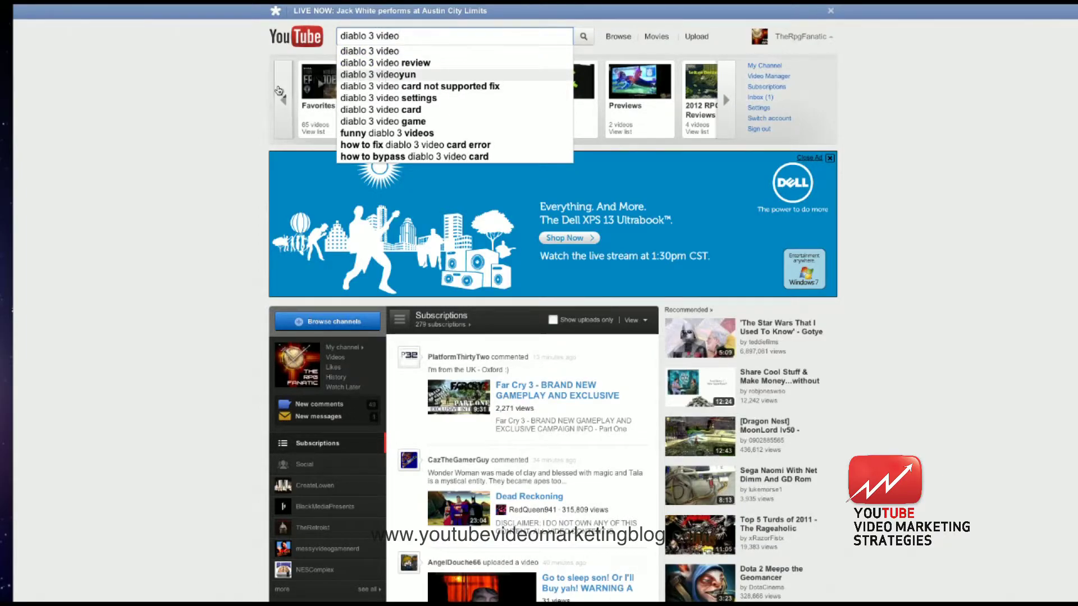
Remove ' video', then 'guide', from the diablo 3 search, comparing their suggestions
key(BackSpace)
key(BackSpace)
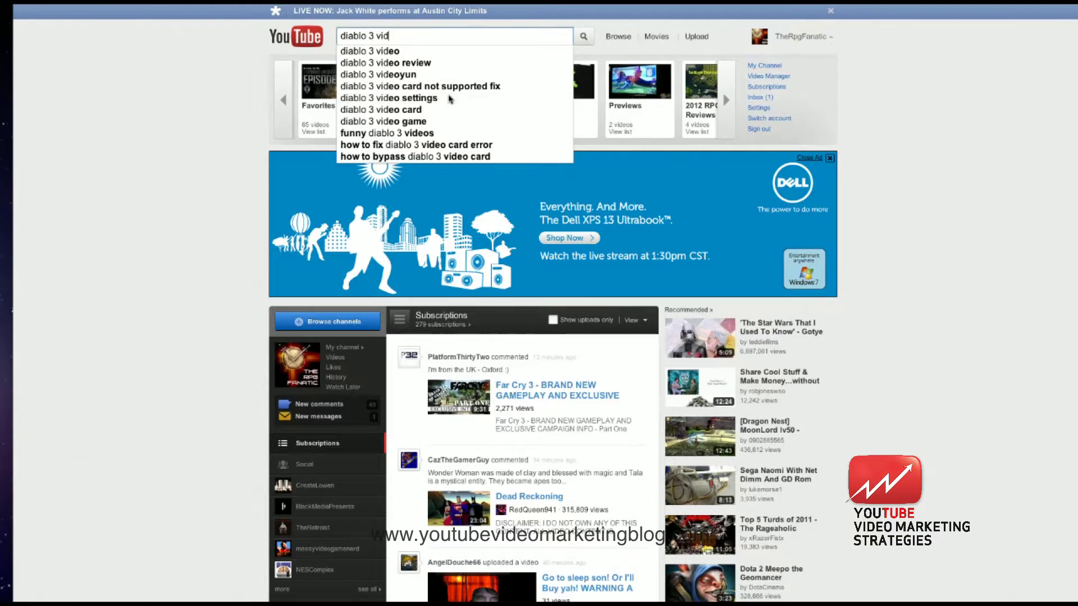
key(BackSpace)
key(BackSpace)
key(BackSpace)
text(guide)
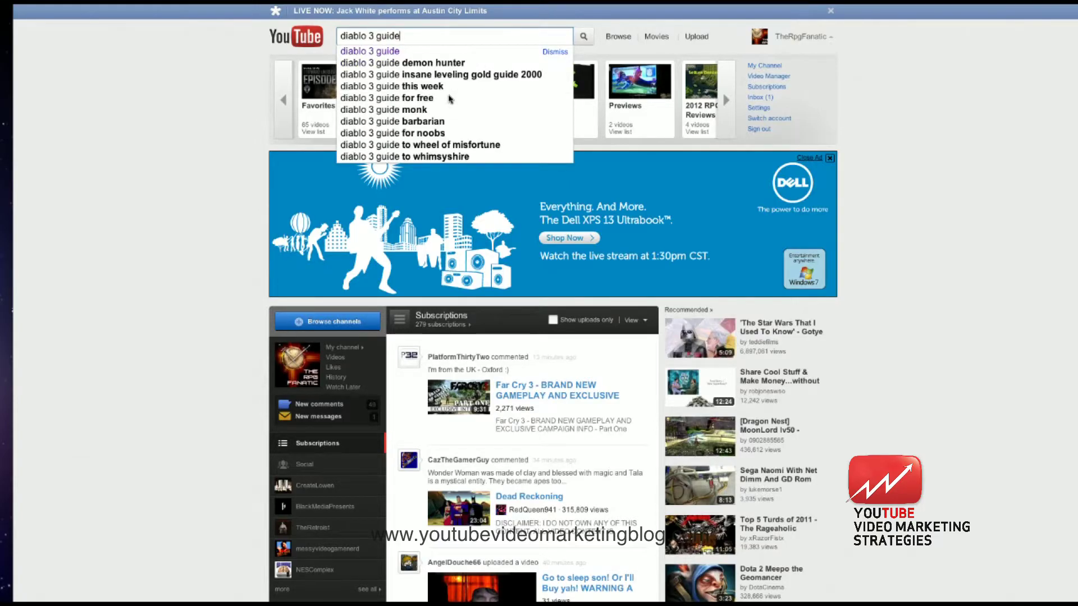
key(BackSpace)
key(BackSpace)
key(BackSpace)
key(BackSpace)
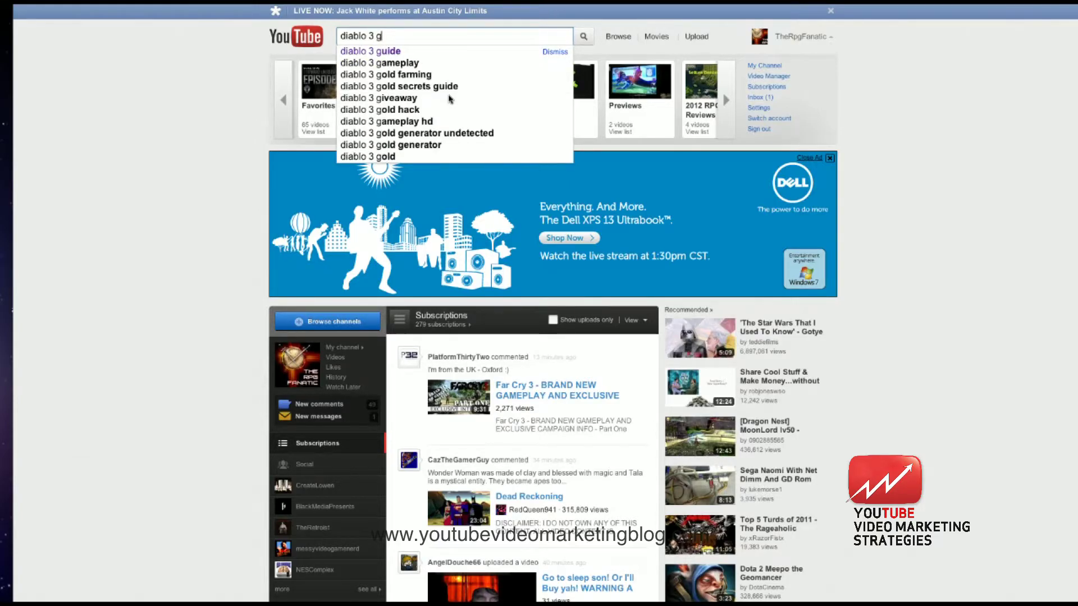
key(BackSpace)
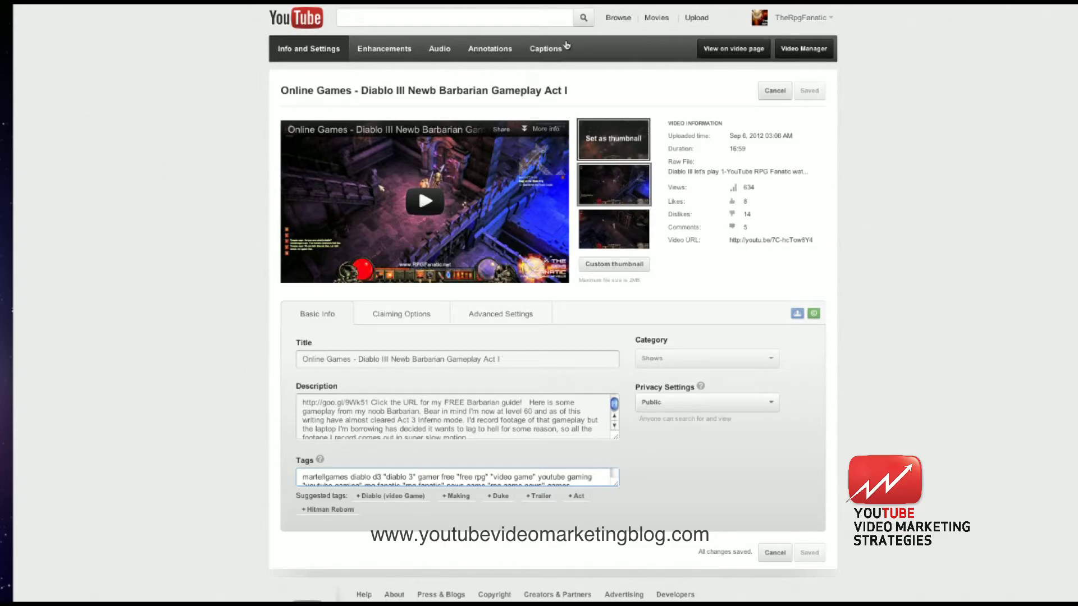
Inspect the Description box and Tags field, then leave tag editing
mouse_move(613, 139)
click(490, 416)
scroll(153, 331, down, 3)
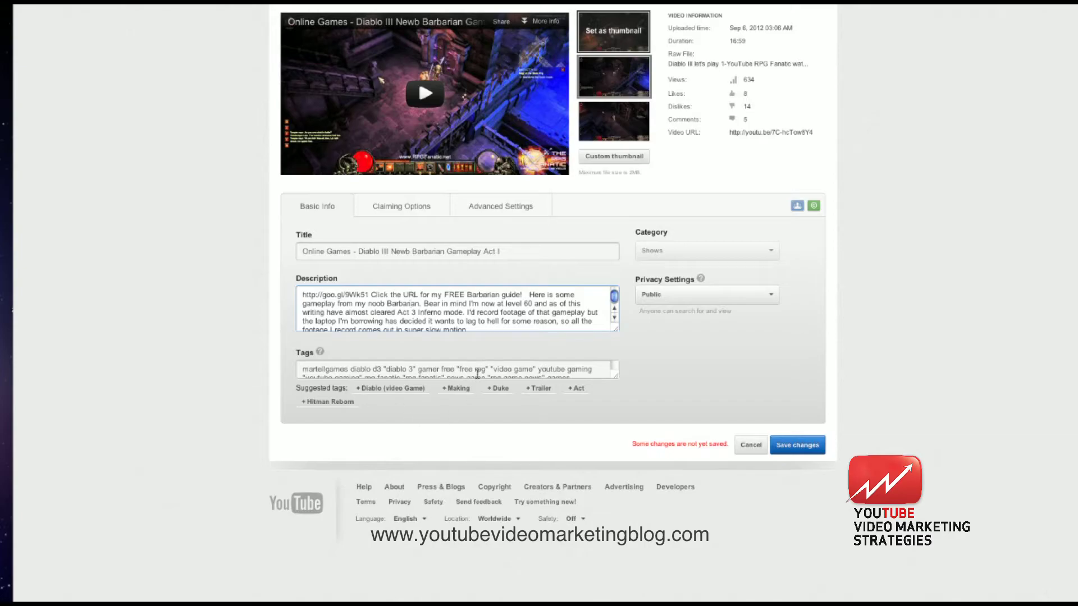
click(556, 370)
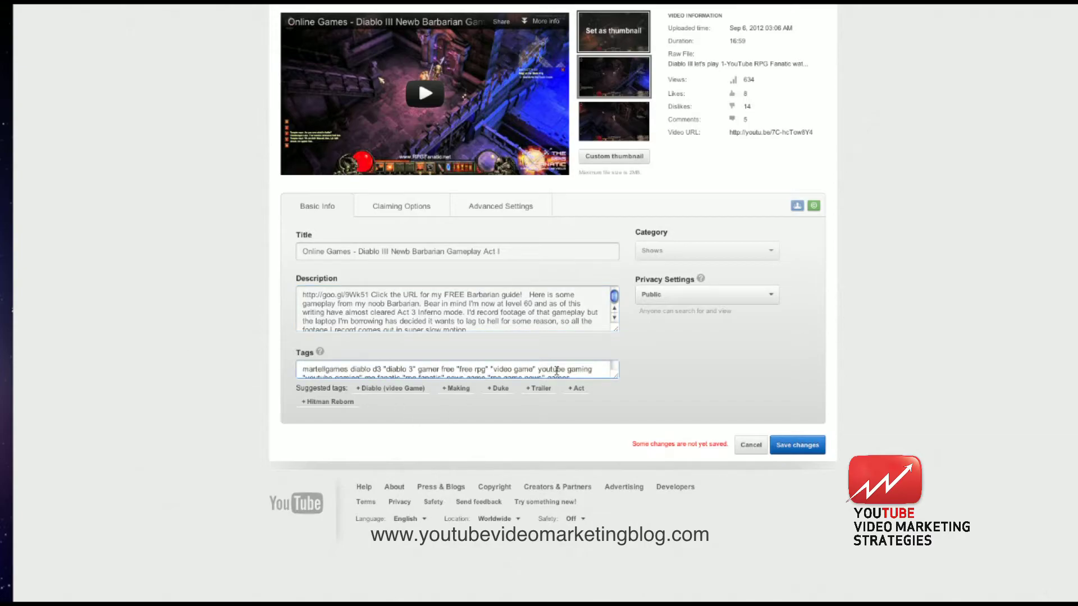
click(868, 379)
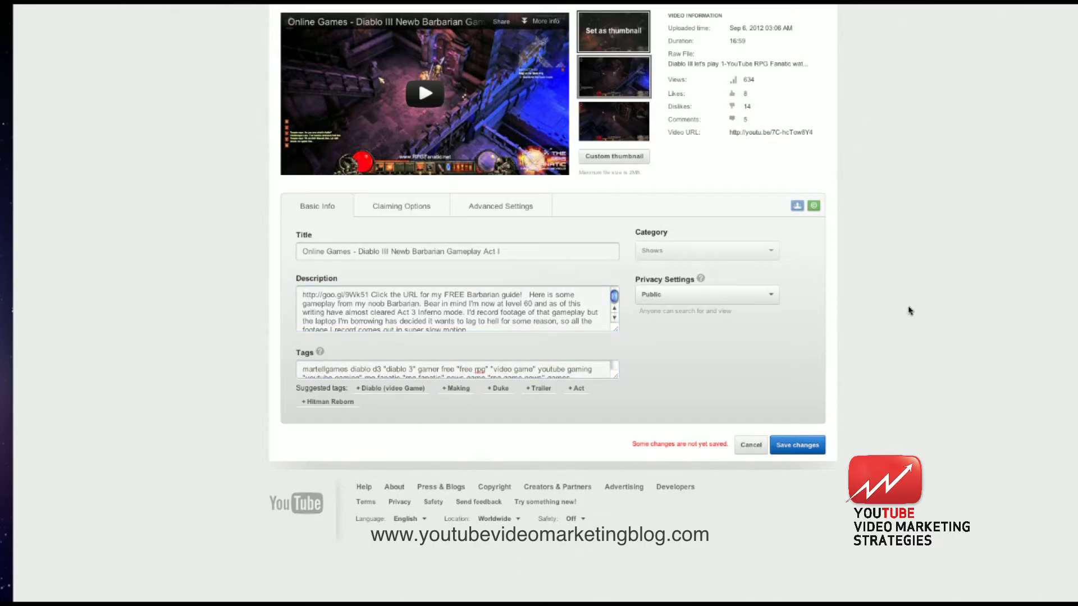
scroll(975, 260, up, 2)
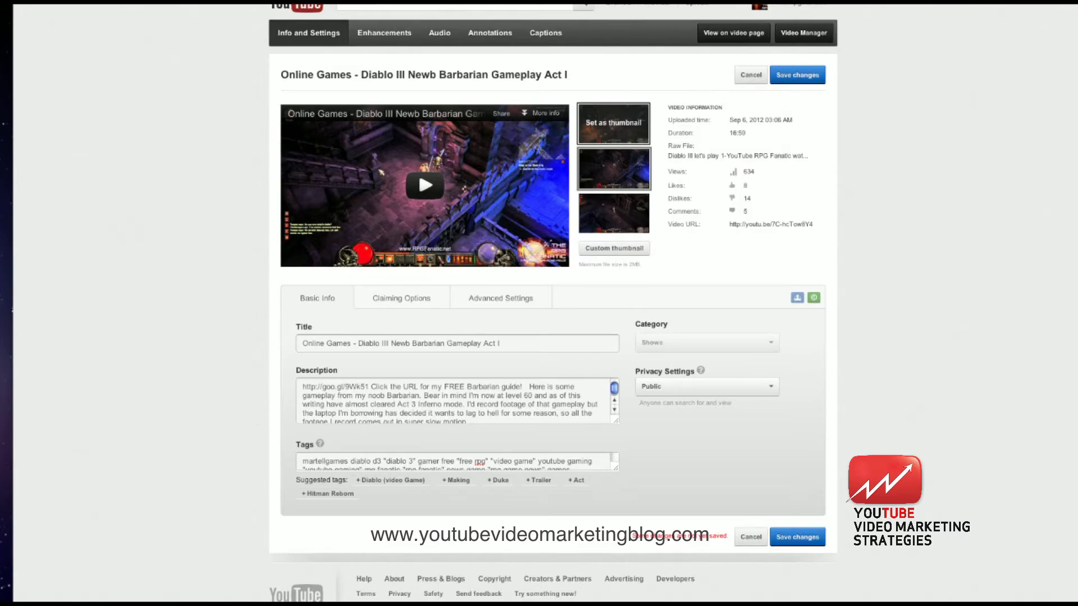
scroll(1028, 144, up, 2)
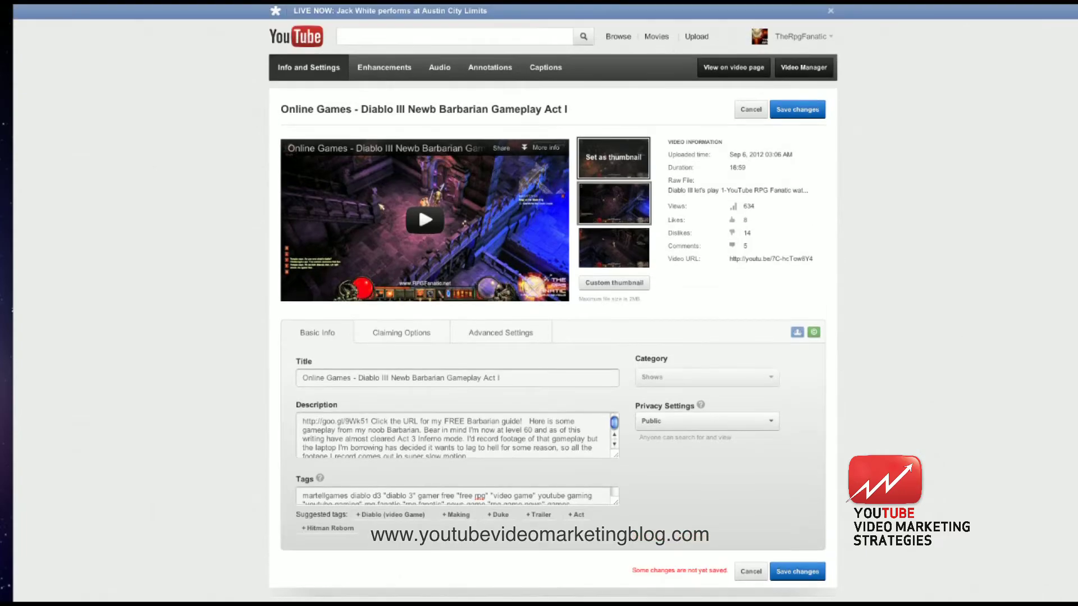
View 'diablo 3' search suggestions above the settings page, then close the dropdown
click(484, 42)
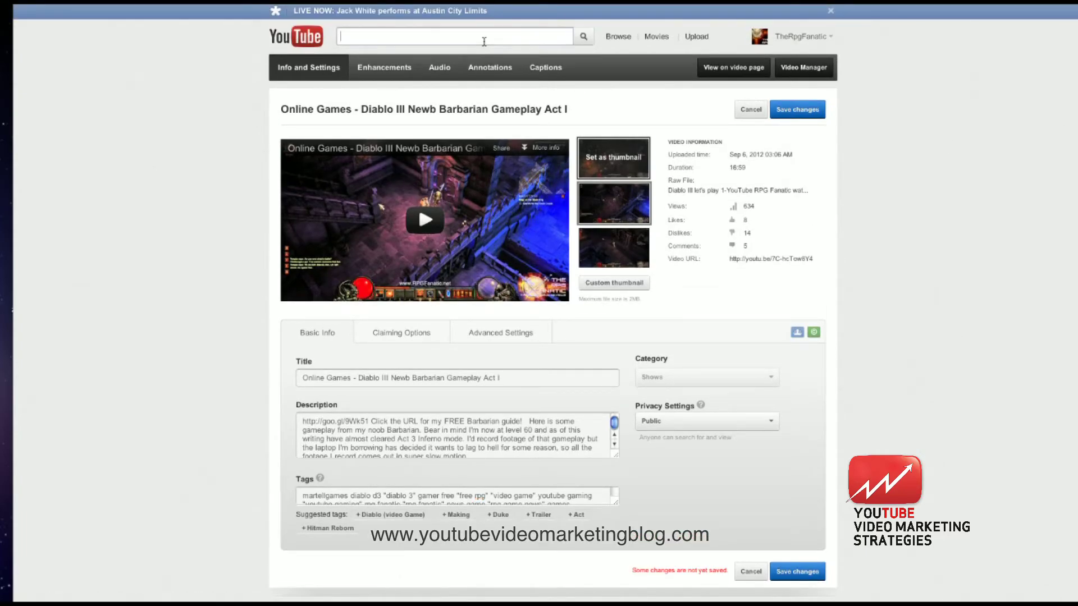
text(diablo 3)
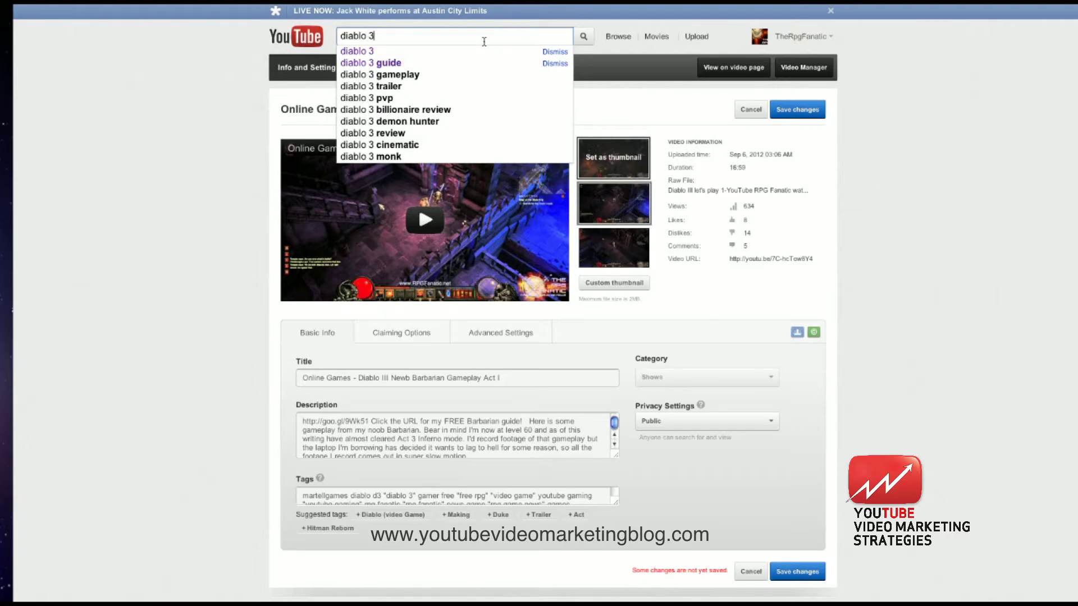
click(895, 182)
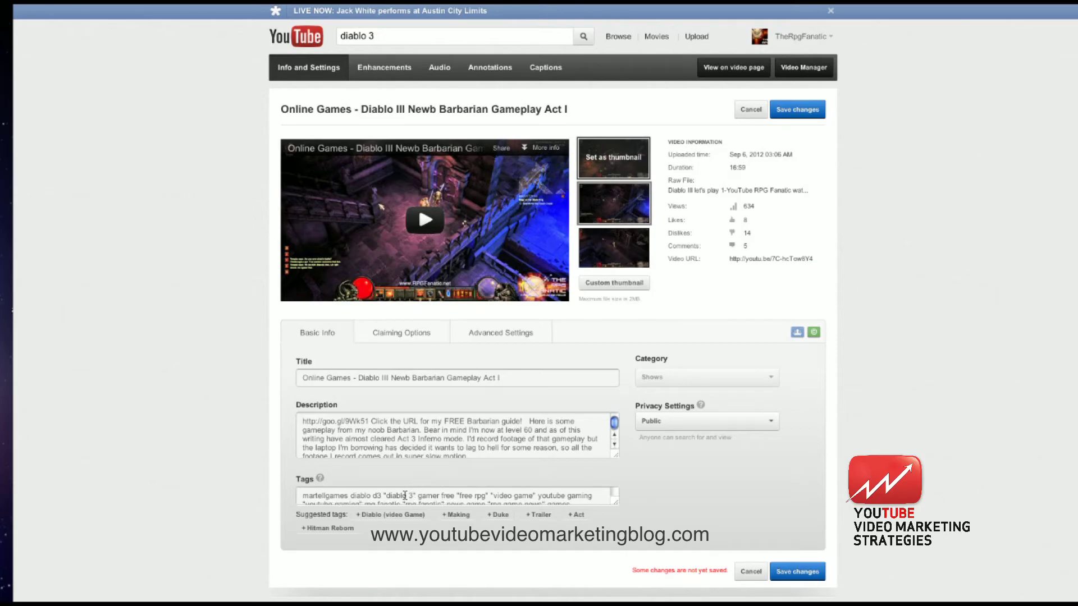
drag(408, 496, 519, 498)
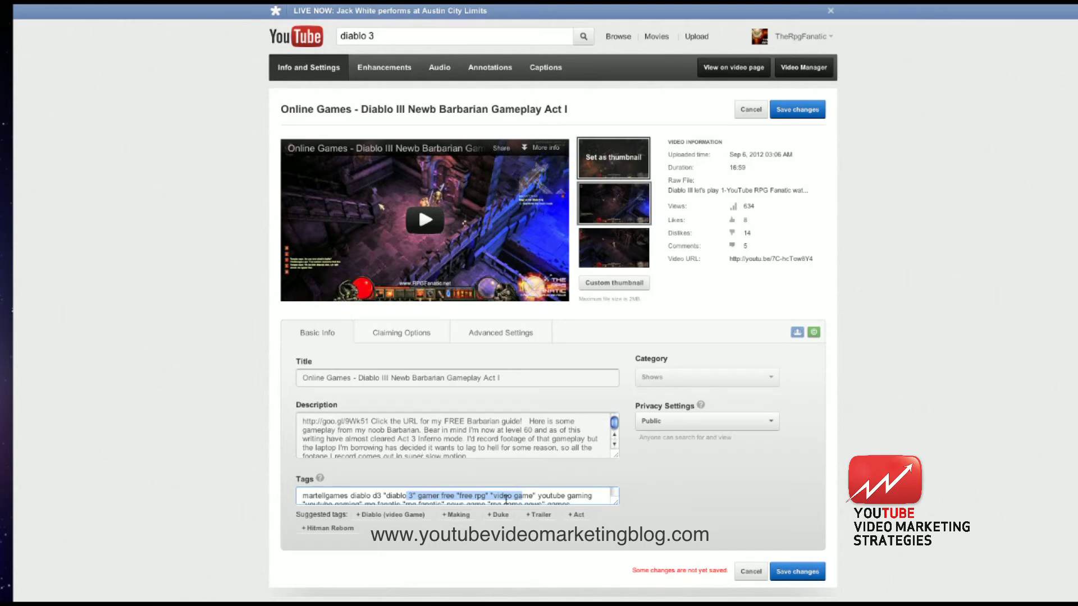
click(543, 504)
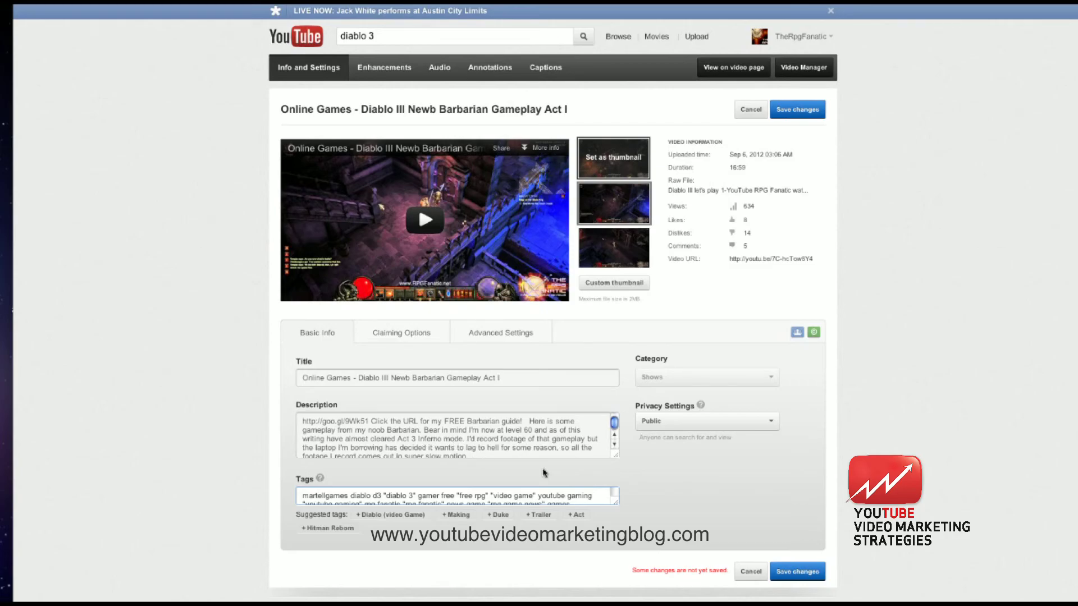
click(616, 450)
click(615, 434)
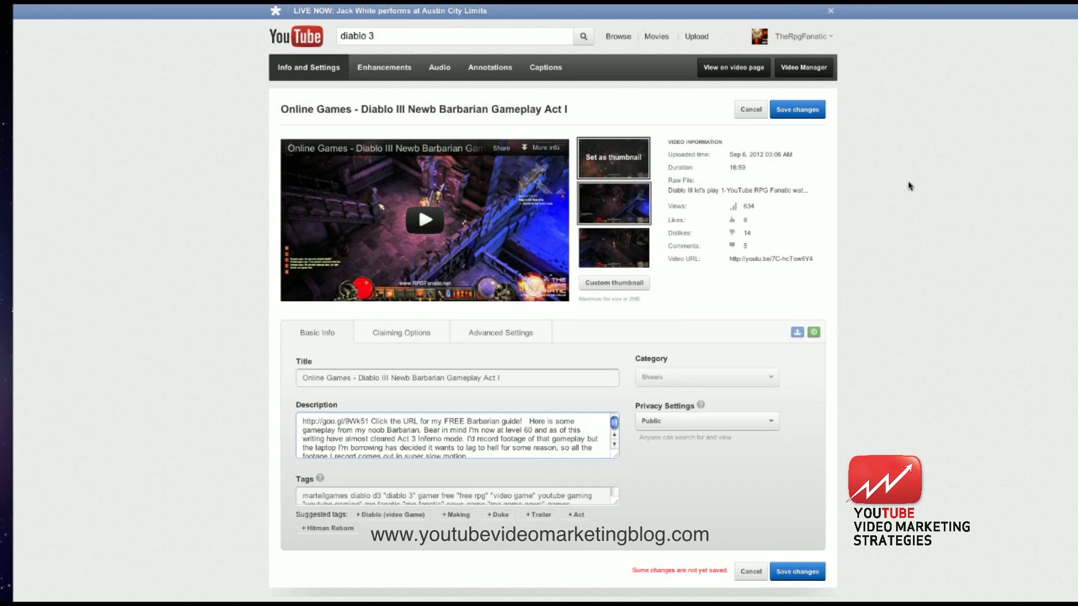
click(948, 2)
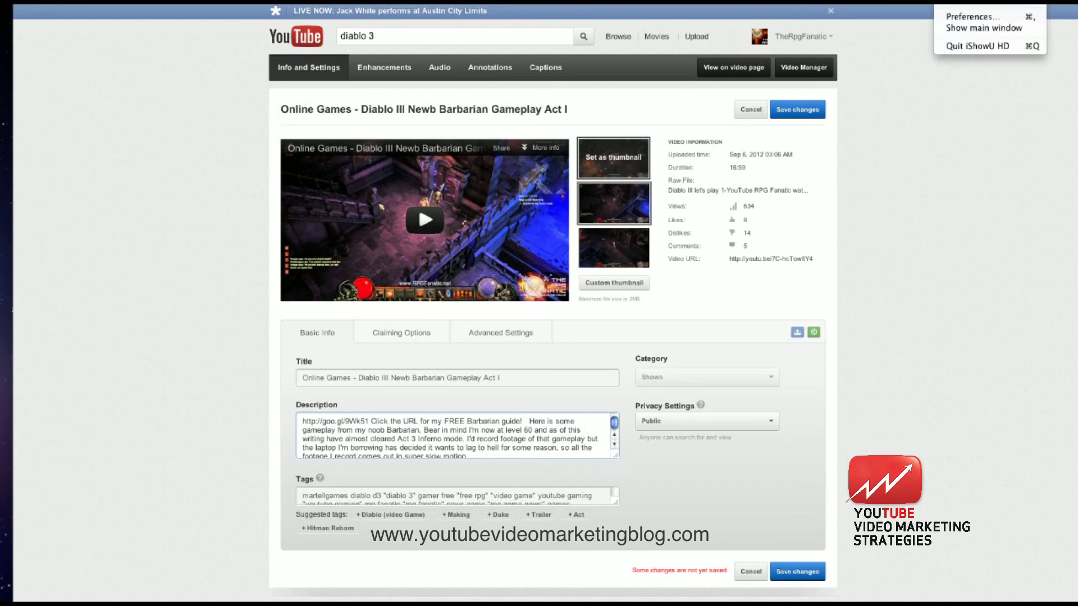